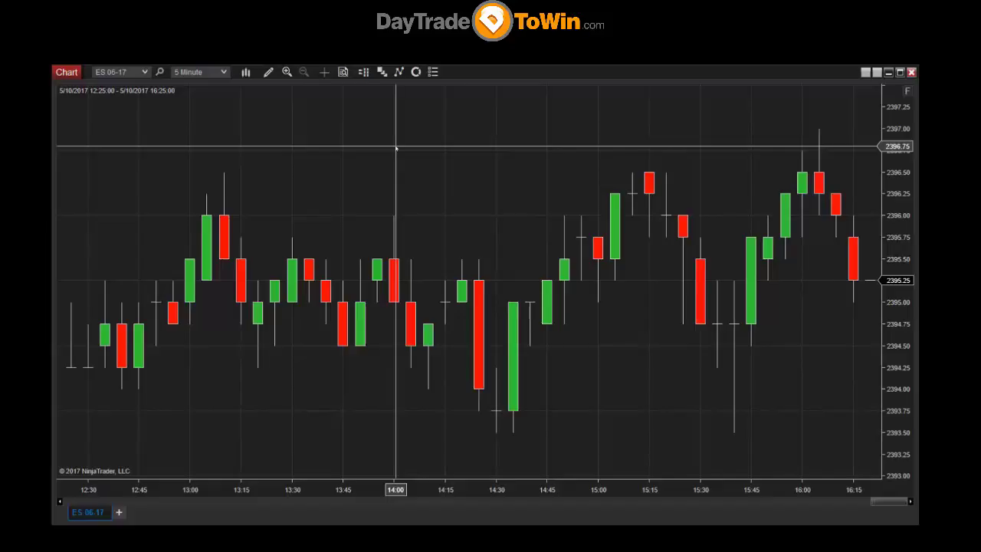
Open the Indicators window from the ES 06-17 chart's right-click menu.
right_click(416, 167)
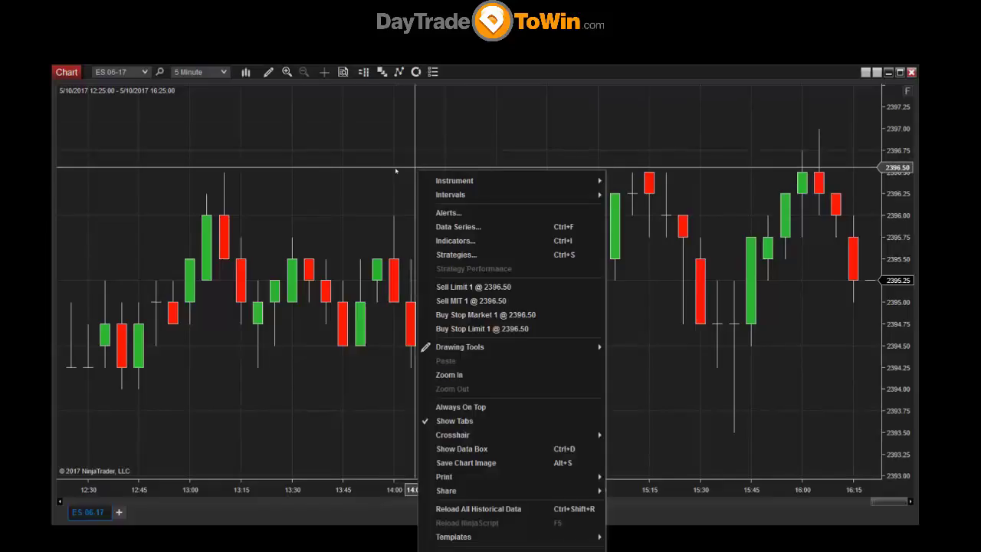
click(396, 170)
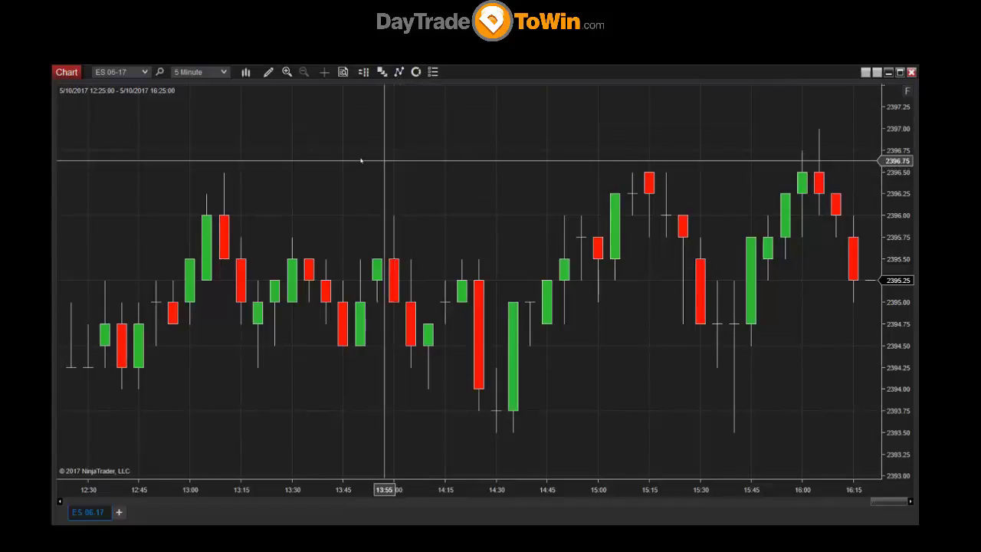
right_click(372, 123)
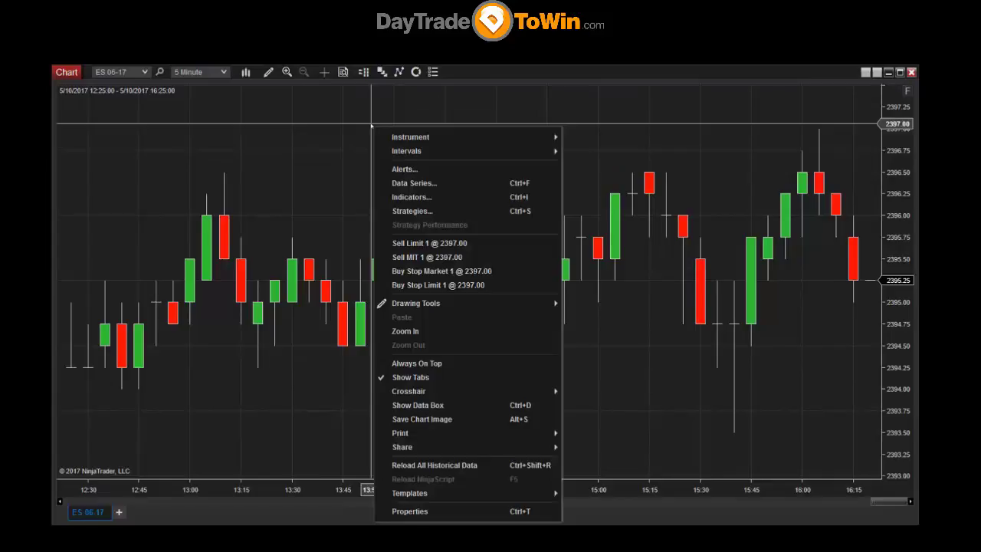
click(423, 198)
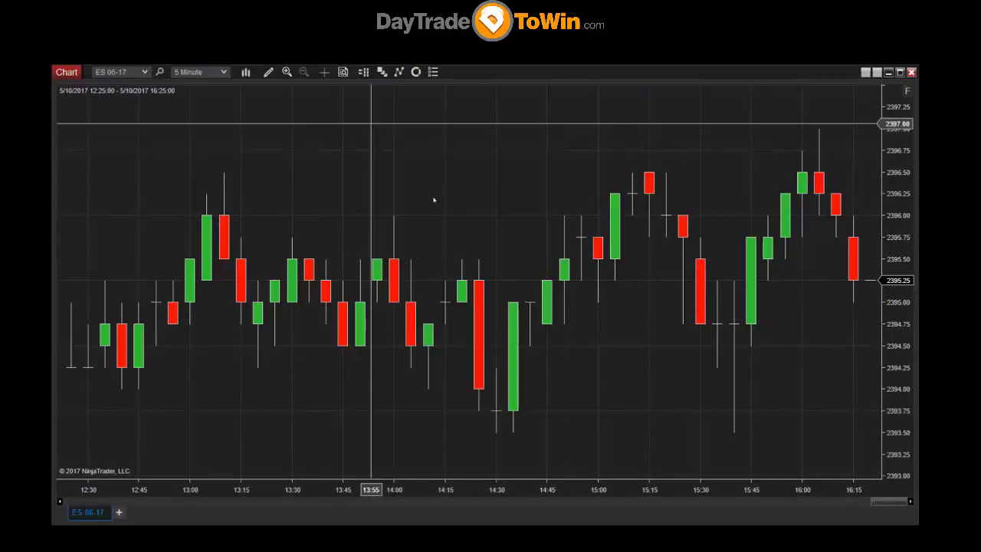
drag(444, 205, 456, 141)
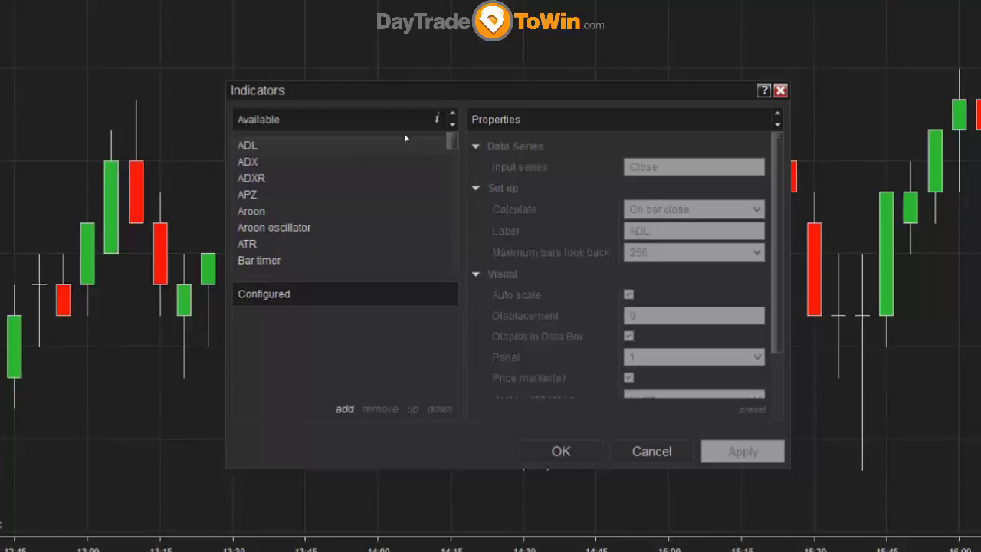
Add ATR from the Available list to the configured indicators, keeping default period 14.
click(295, 210)
scroll(299, 213, down, 1)
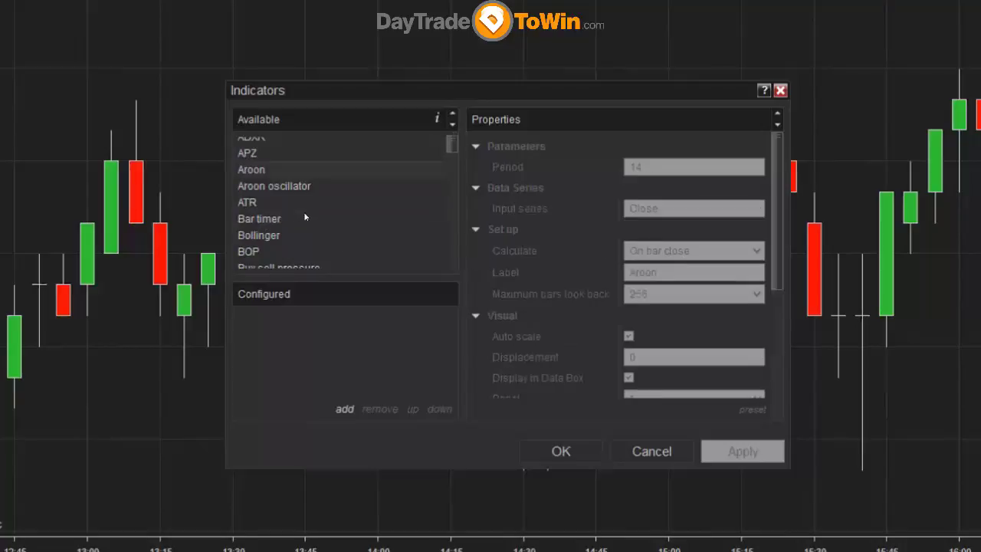
click(251, 204)
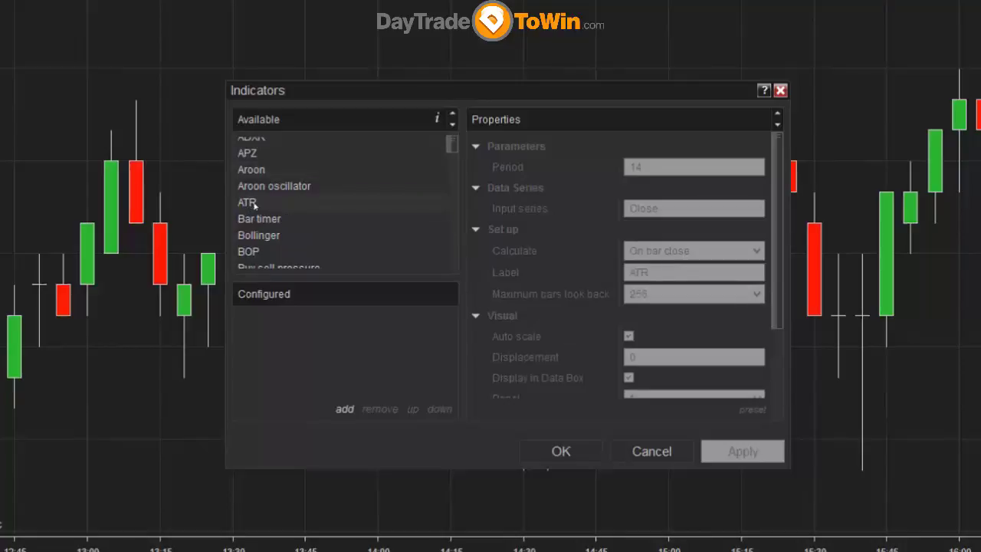
mouse_move(451, 143)
mouse_down()
mouse_move(454, 236)
mouse_move(450, 127)
mouse_up()
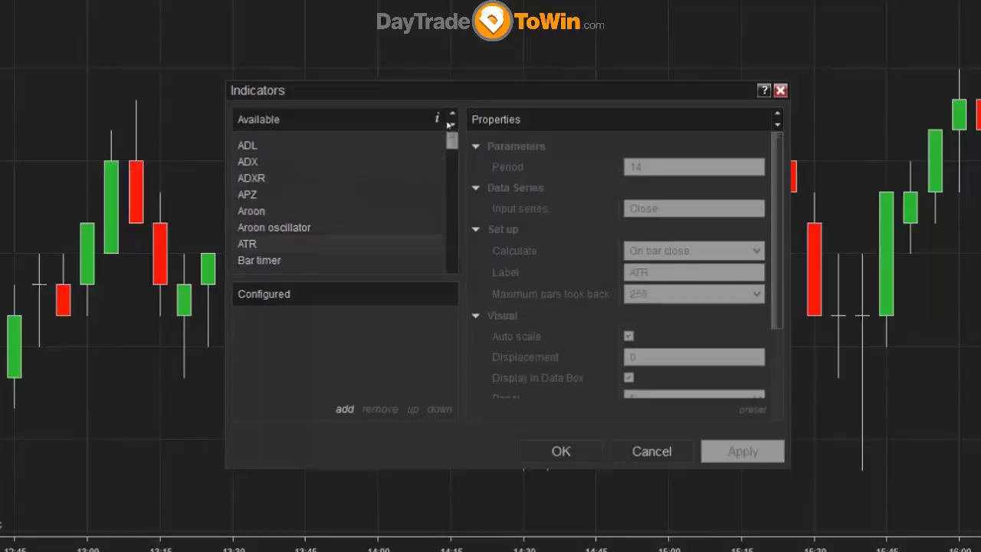
double_click(253, 243)
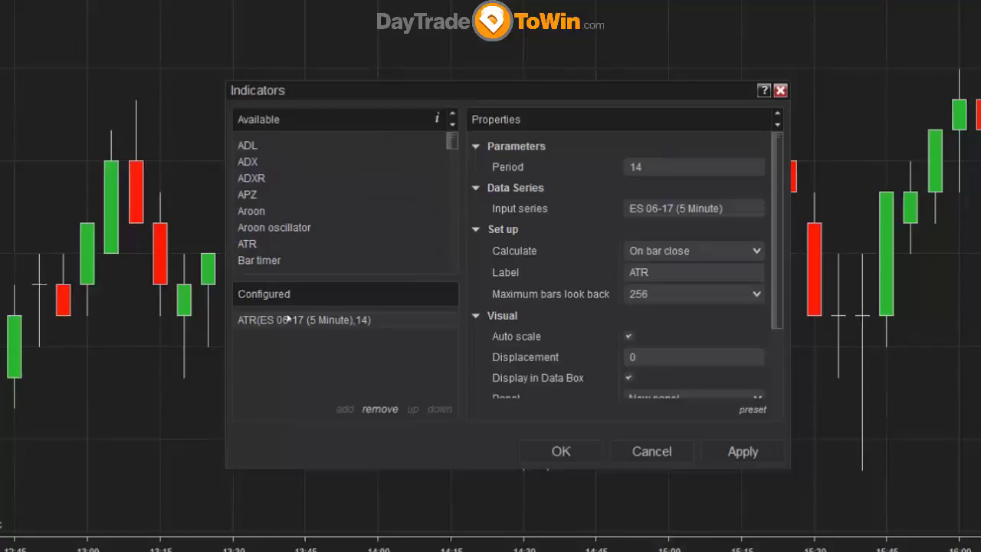
Change the ATR period from 14 to 4 and apply it to the chart.
click(626, 167)
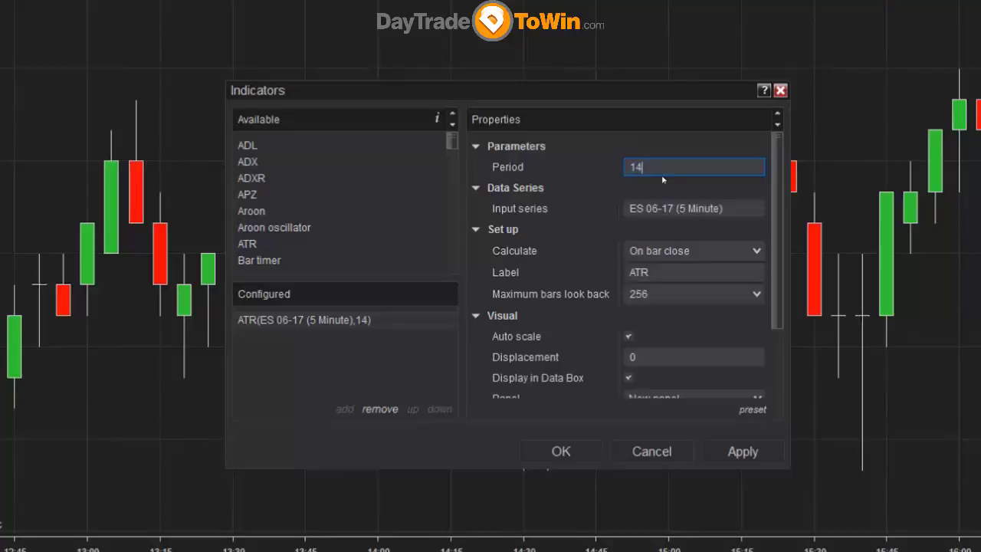
drag(661, 175, 603, 163)
text(4)
click(739, 449)
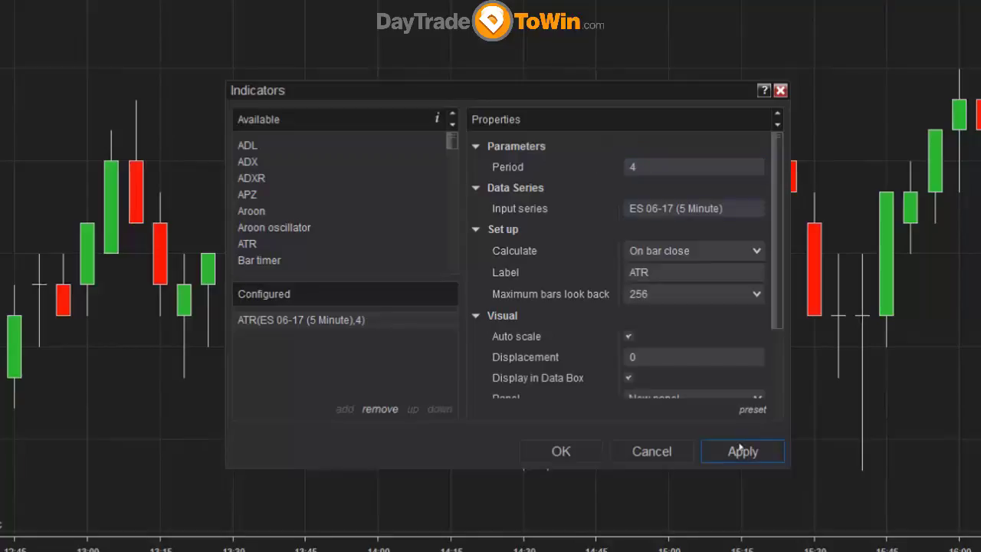
click(739, 450)
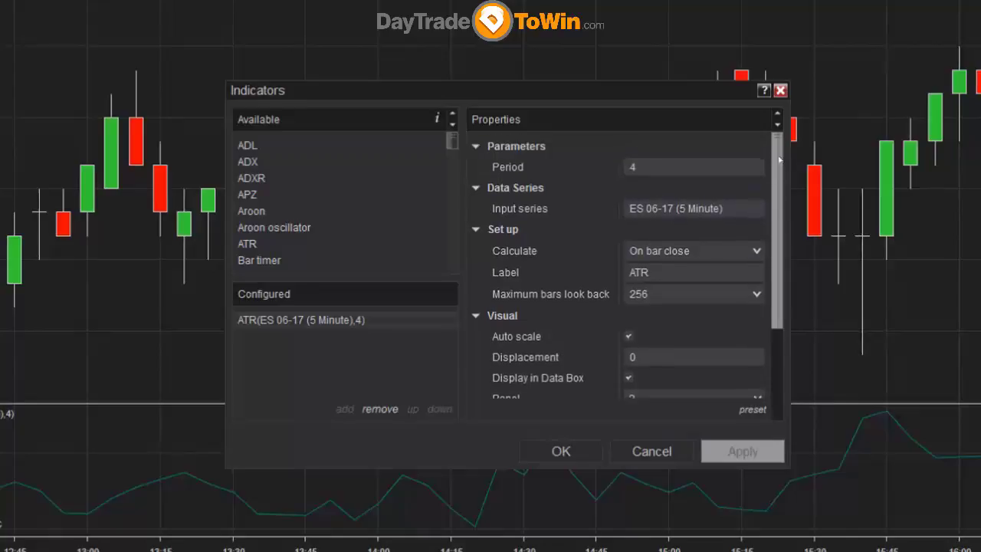
Add Bar timer from the Available indicators list to the configured indicators.
click(330, 178)
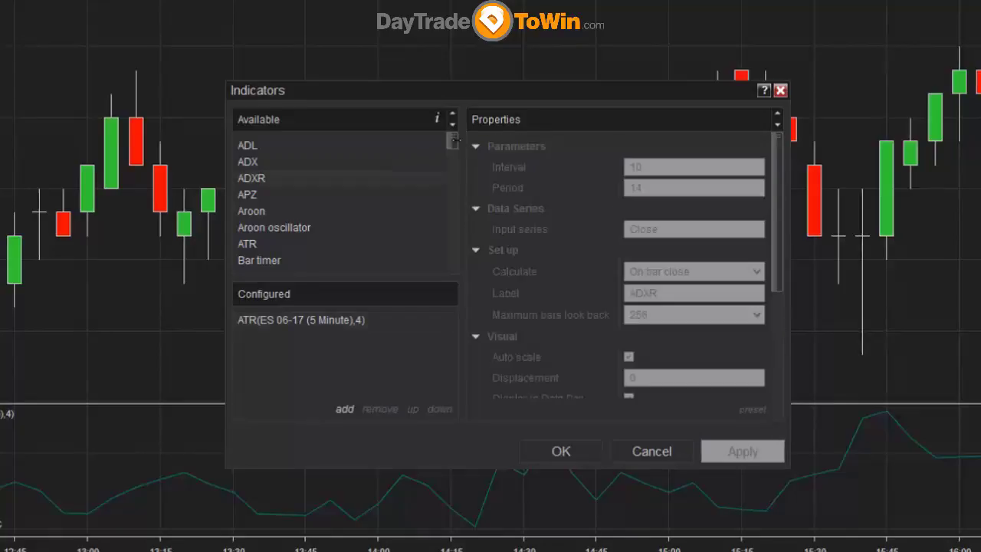
click(301, 240)
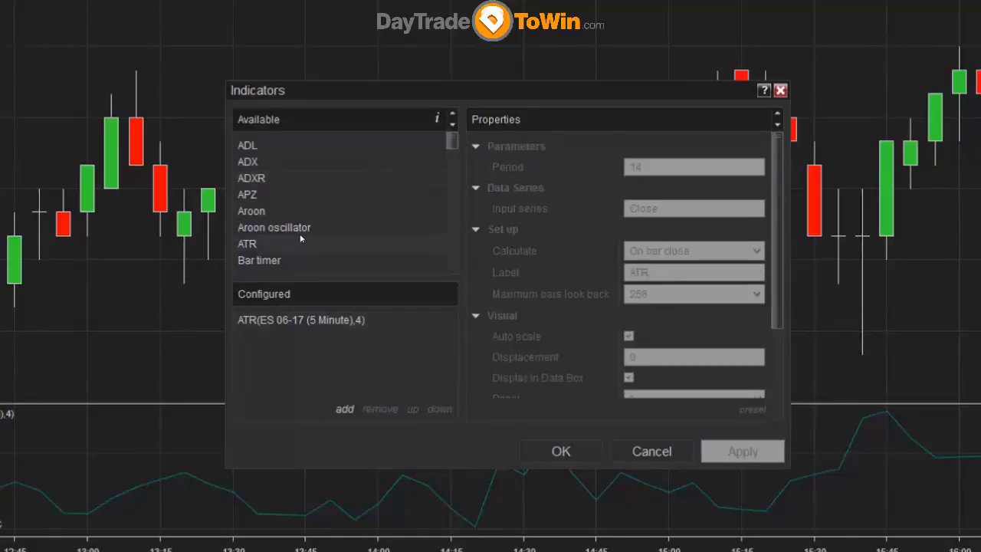
scroll(300, 239, down, 2)
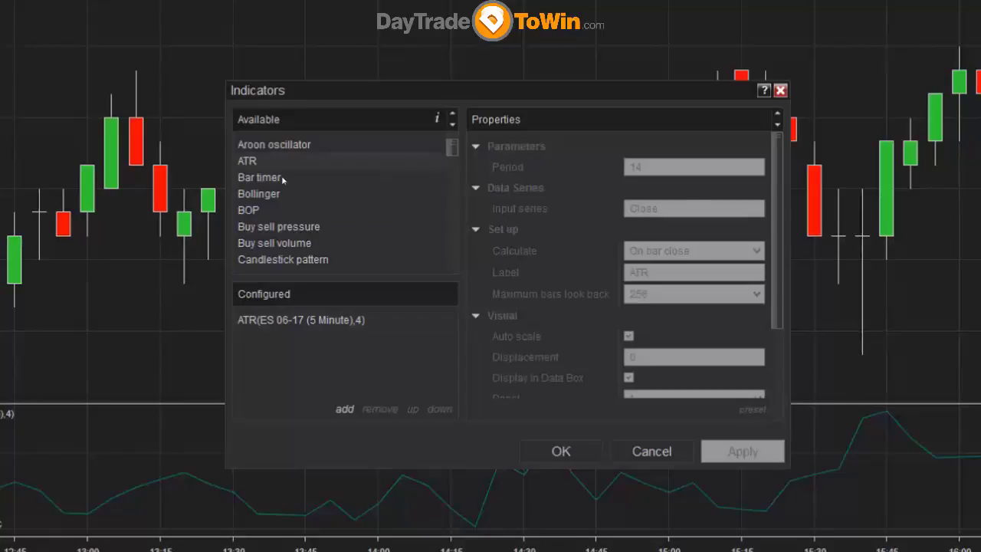
click(282, 179)
double_click(268, 179)
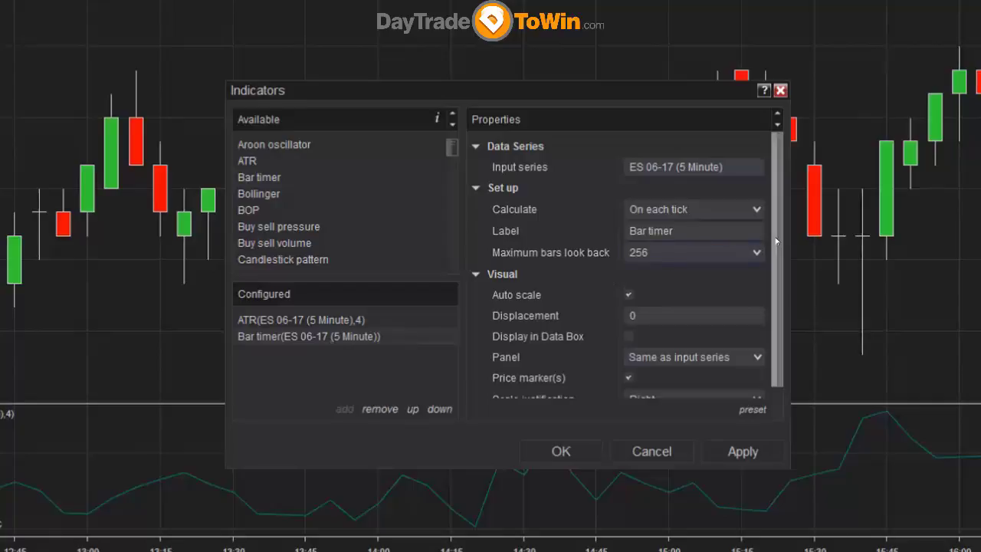
Review the Bar timer properties and confirm the indicators with OK.
drag(775, 241, 769, 296)
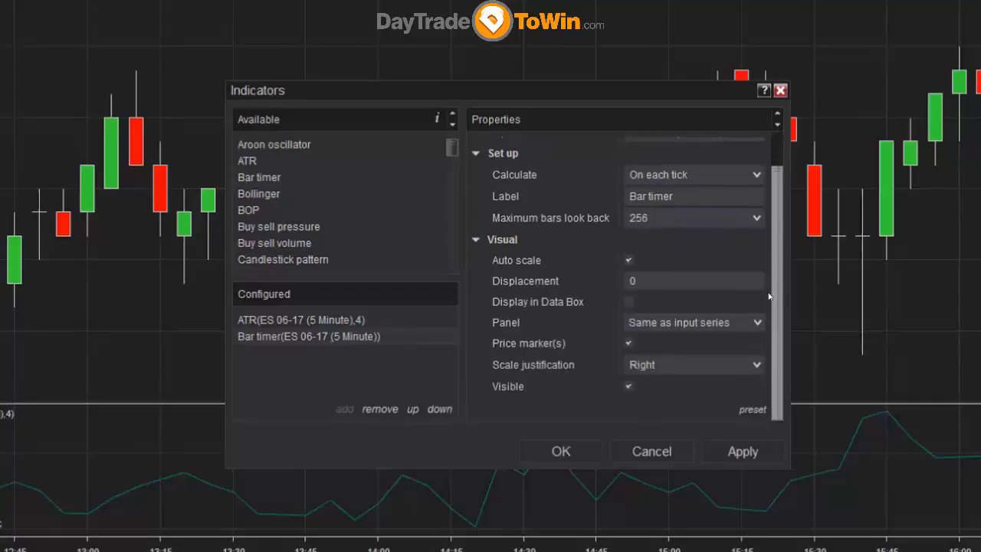
scroll(644, 261, up, 1)
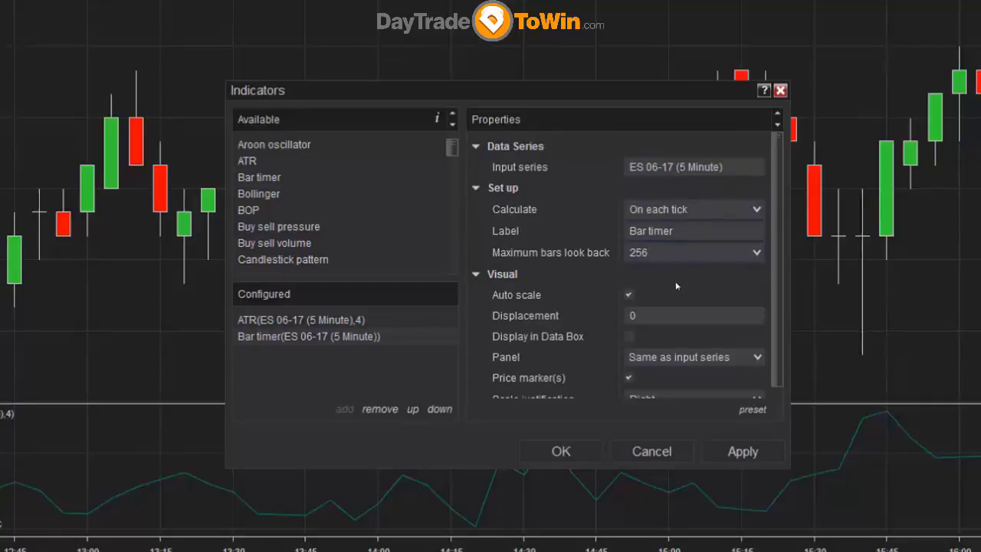
scroll(774, 230, down, 1)
scroll(773, 229, up, 1)
click(557, 452)
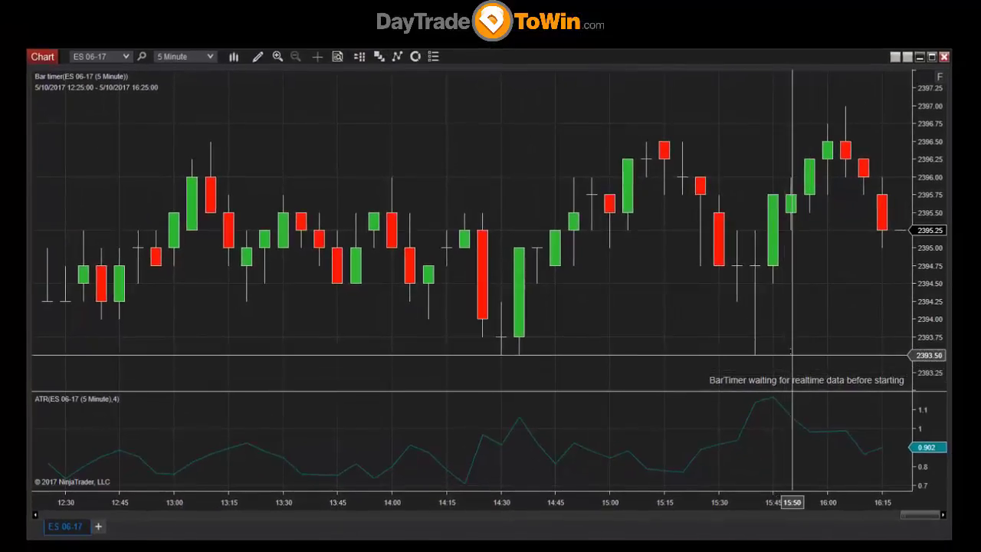
right_click(392, 162)
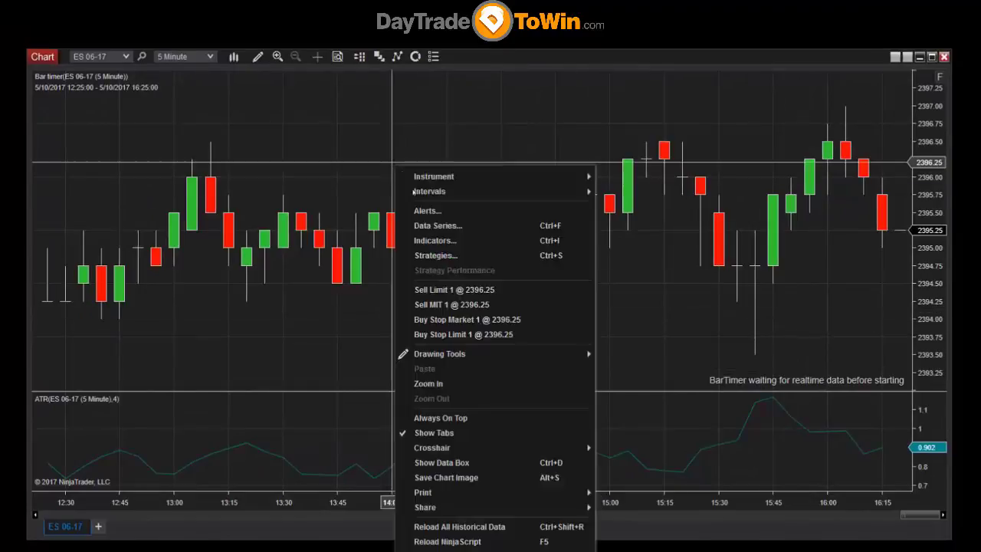
click(437, 241)
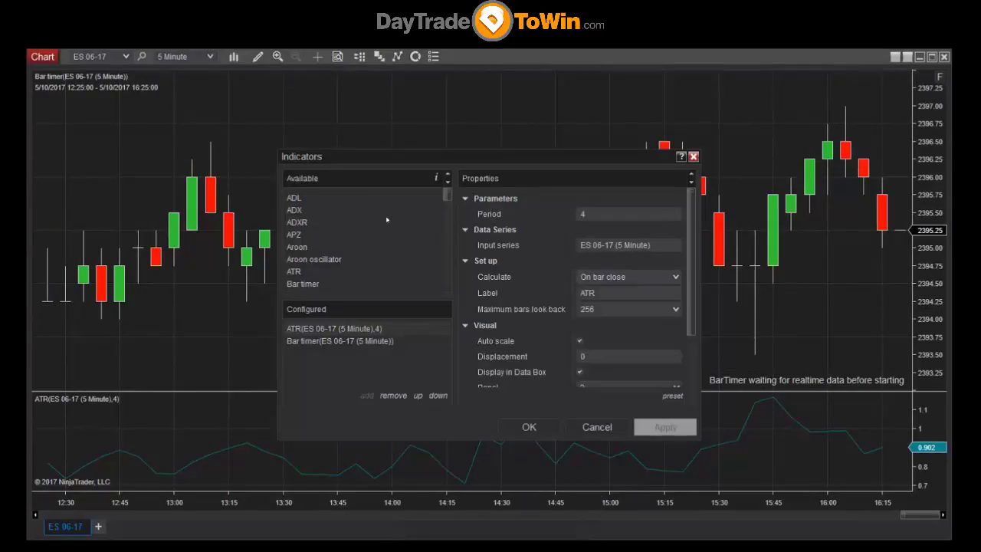
drag(447, 197, 449, 234)
click(387, 246)
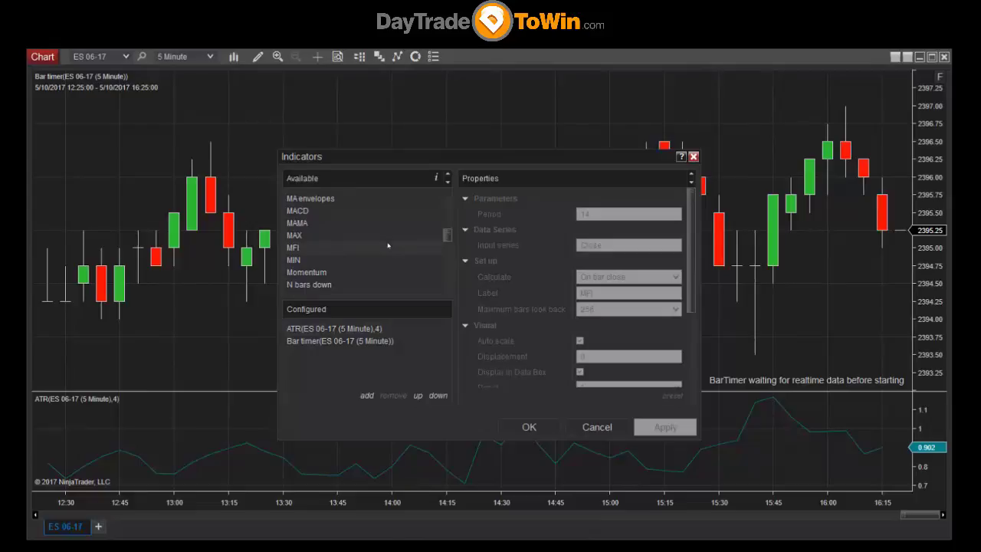
scroll(397, 235, down, 8)
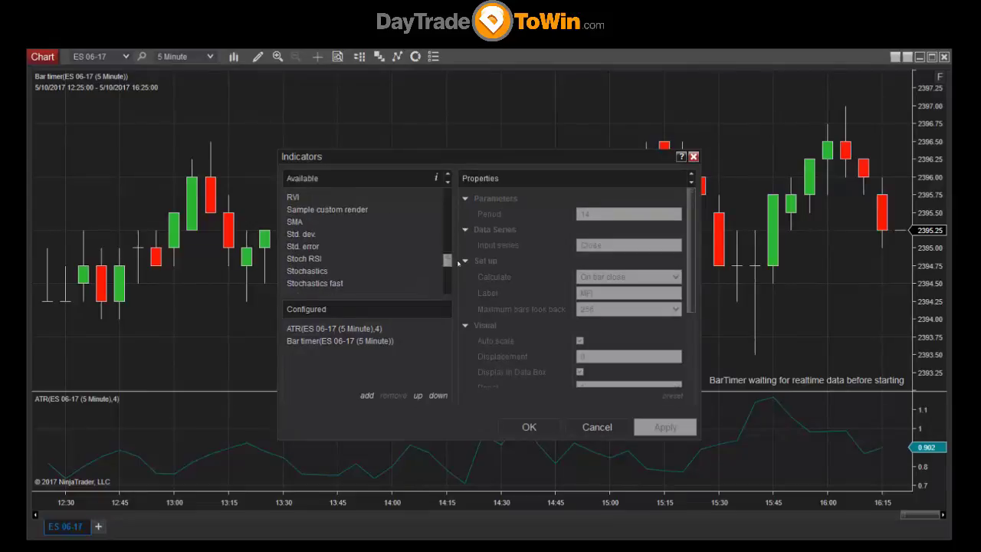
click(397, 234)
scroll(397, 234, down, 3)
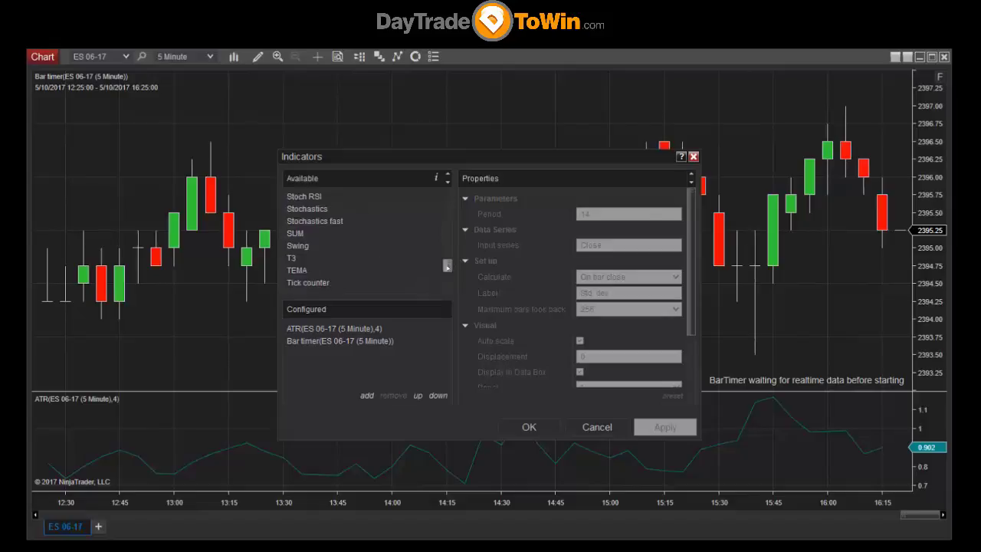
click(692, 156)
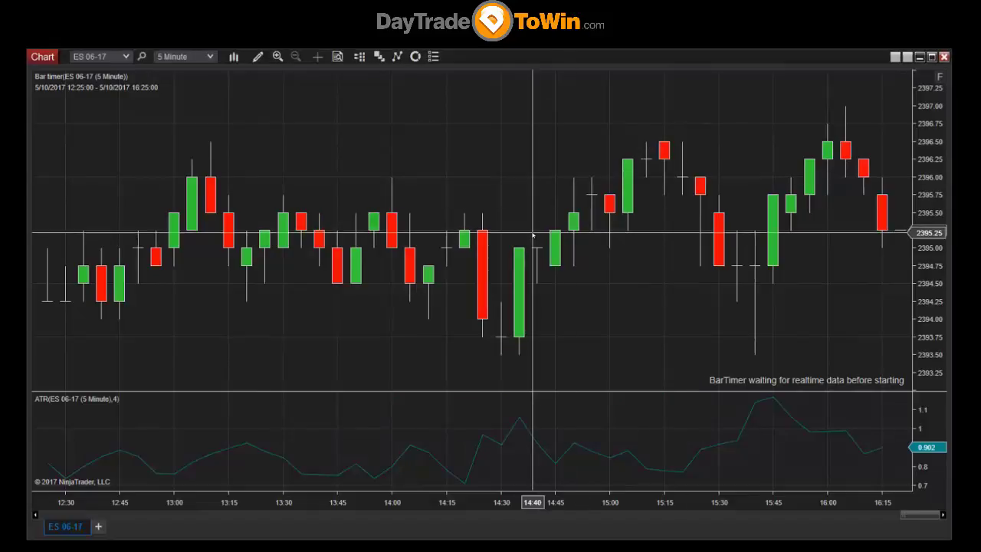
Jump the chart to the latest bars, starting at 12:40, and bring up the Control Center.
scroll(502, 184, down, 6)
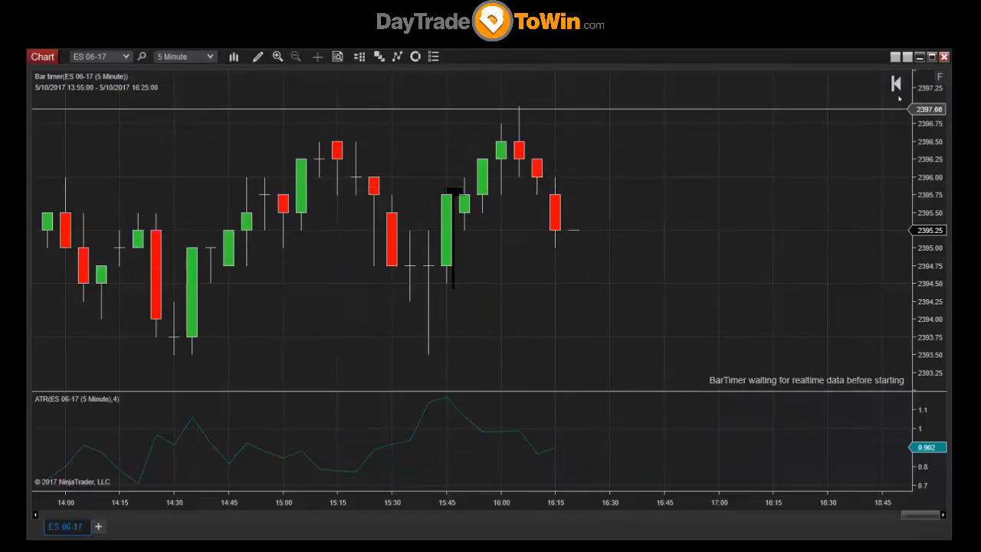
click(895, 80)
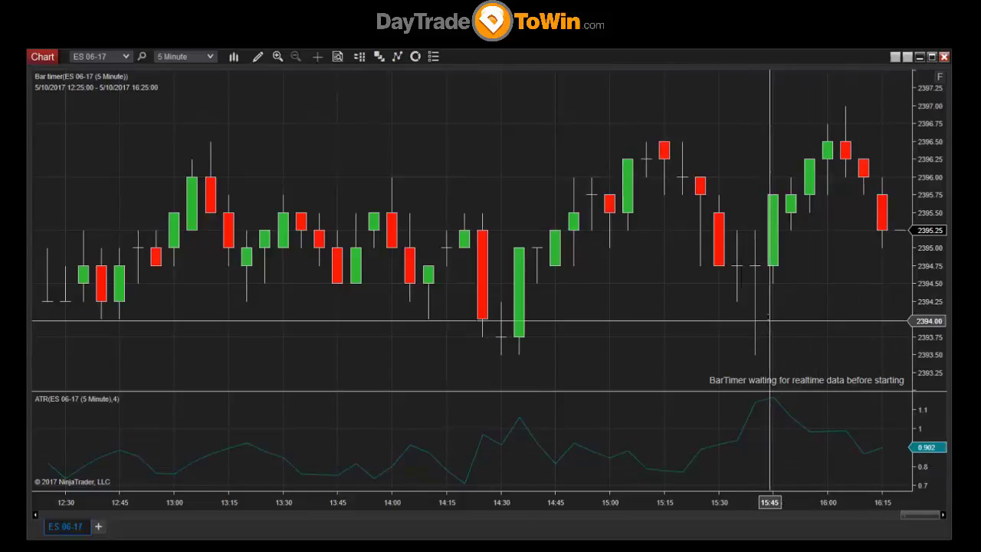
scroll(774, 318, right, 3)
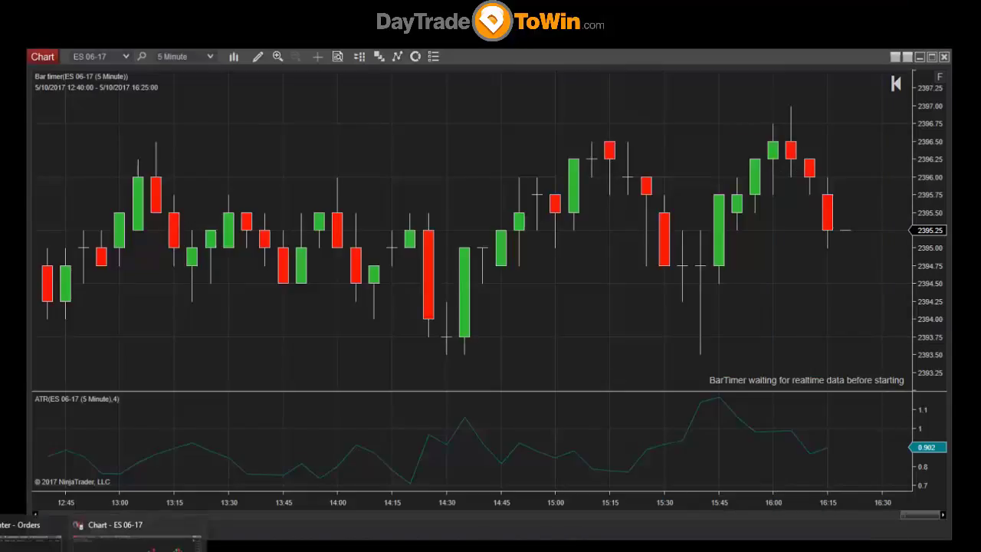
click(46, 526)
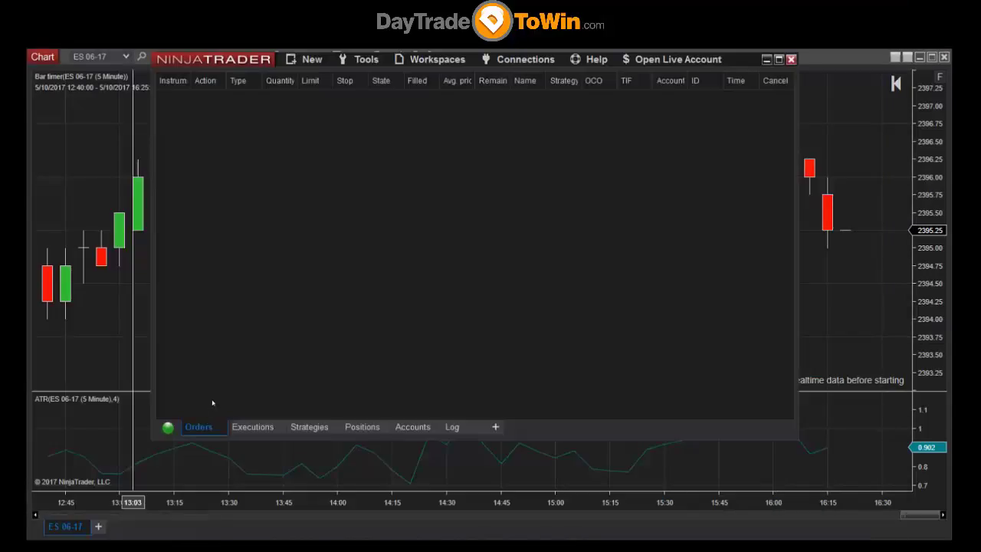
Minimize the Control Center to reveal the chart with ATR(4) and Bar timer.
click(767, 59)
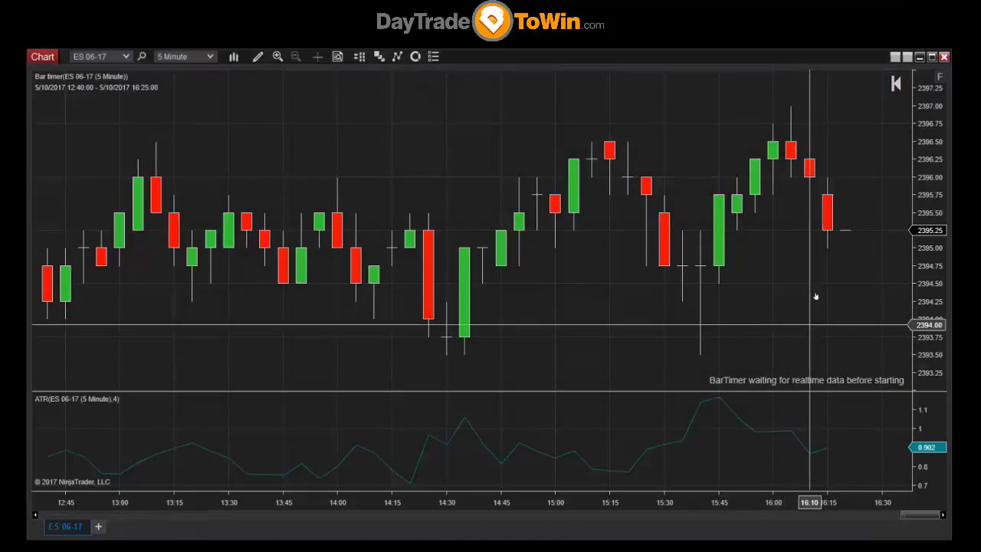